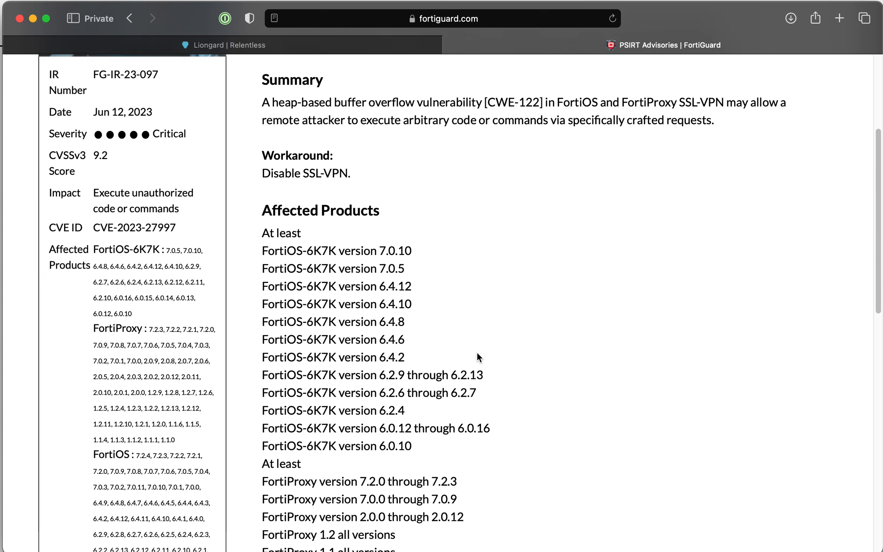
# Step: Examine the affected products and upgrade solutions in the FortiGuard advisory for CVE-2023-27997
pyautogui.scroll(-4, 476, 352)
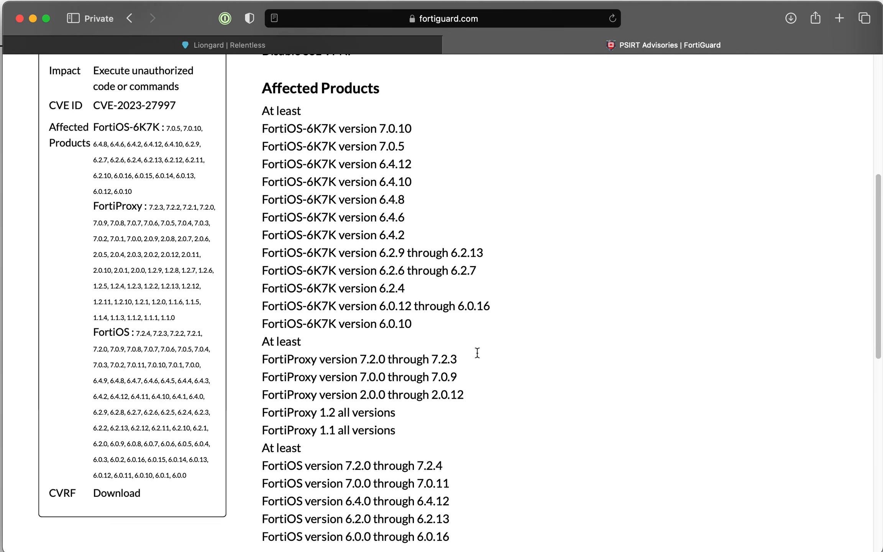
pyautogui.scroll(1, 477, 351)
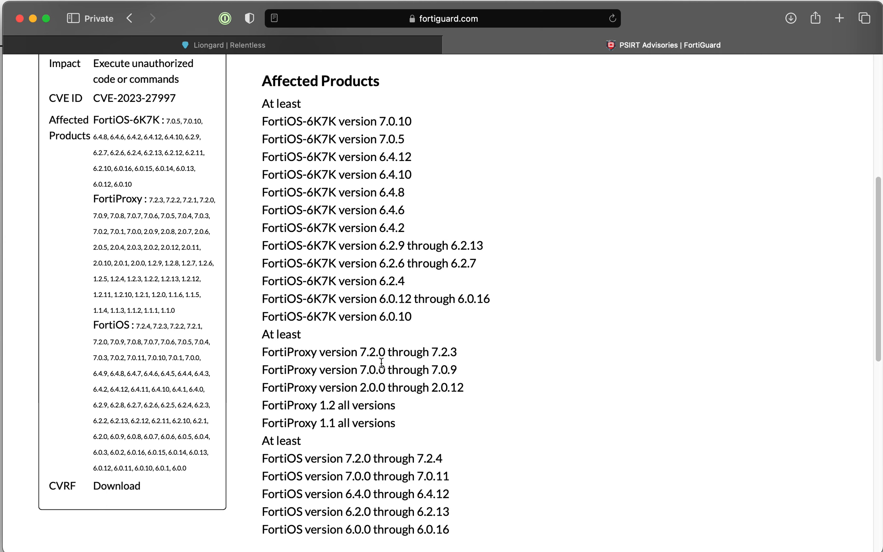
pyautogui.scroll(-6, 381, 362)
pyautogui.scroll(-10, 381, 362)
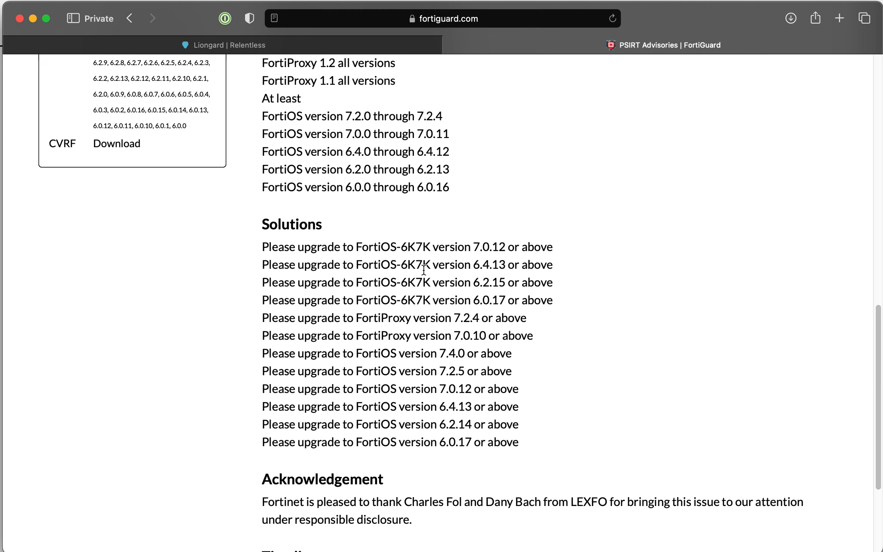
pyautogui.scroll(2, 451, 273)
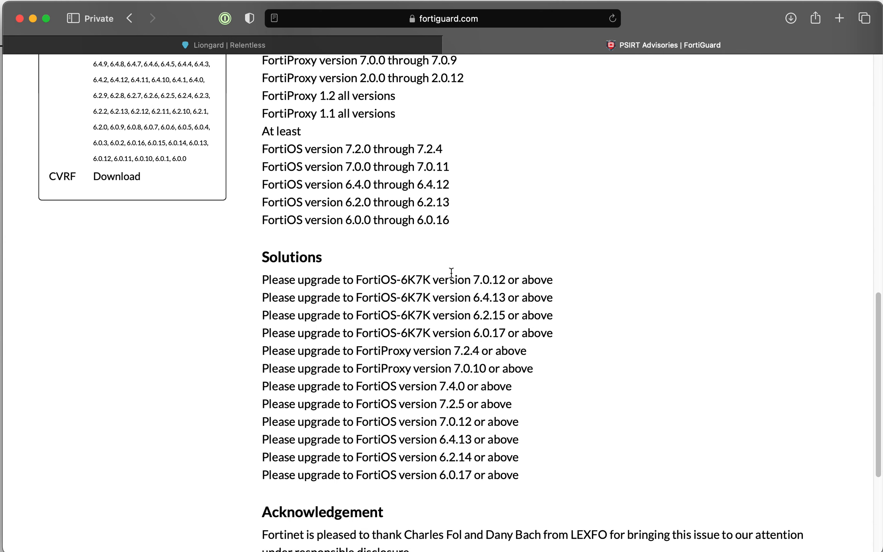
pyautogui.scroll(5, 451, 273)
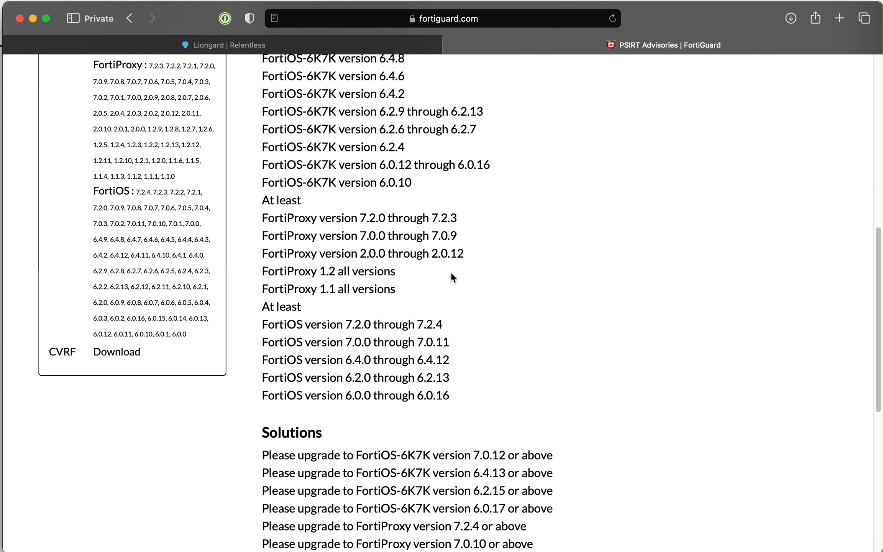
pyautogui.scroll(2, 450, 272)
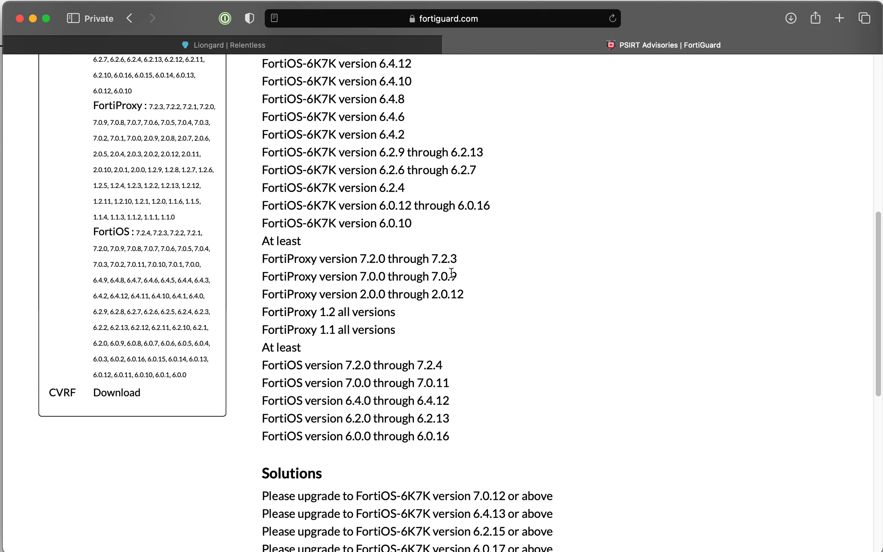
pyautogui.scroll(2, 452, 273)
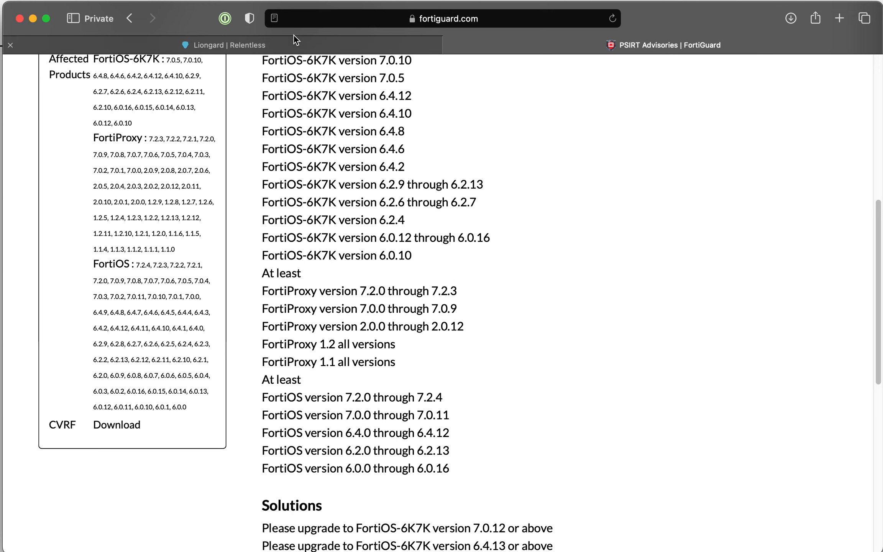
# Step: Switch to Liongard and open the Liongard Library from its support resources
pyautogui.moveTo(293, 40)
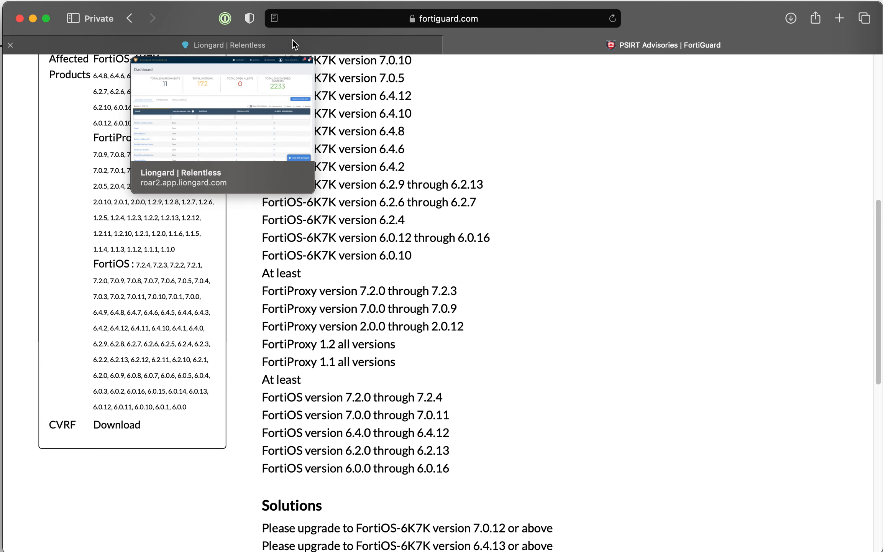
pyautogui.click(322, 45)
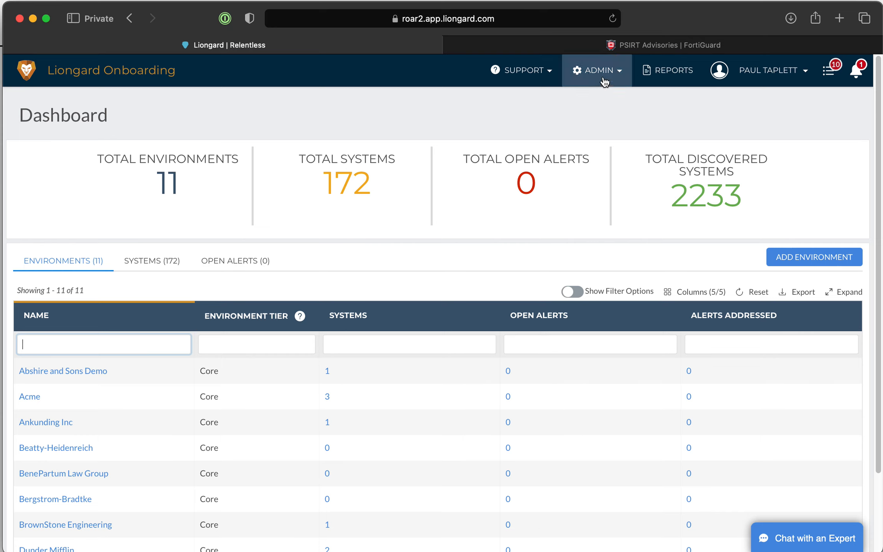
pyautogui.click(523, 70)
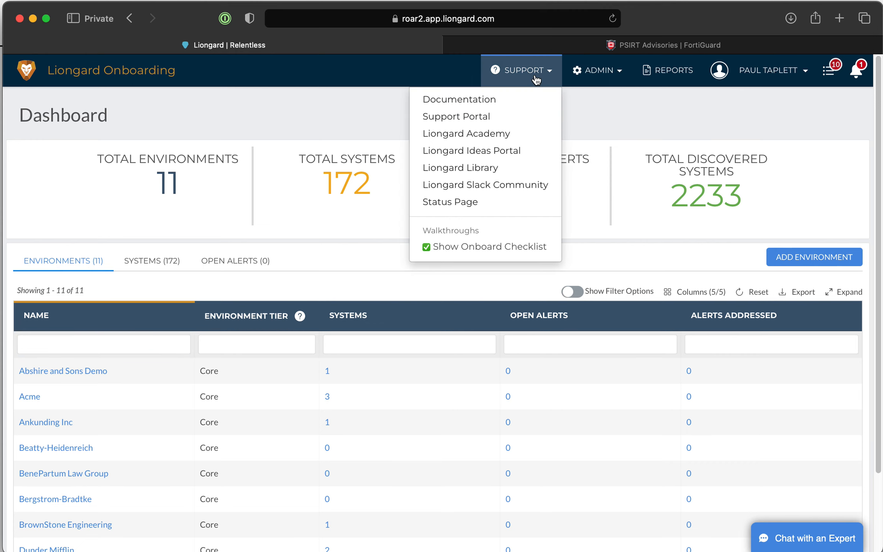
pyautogui.click(480, 169)
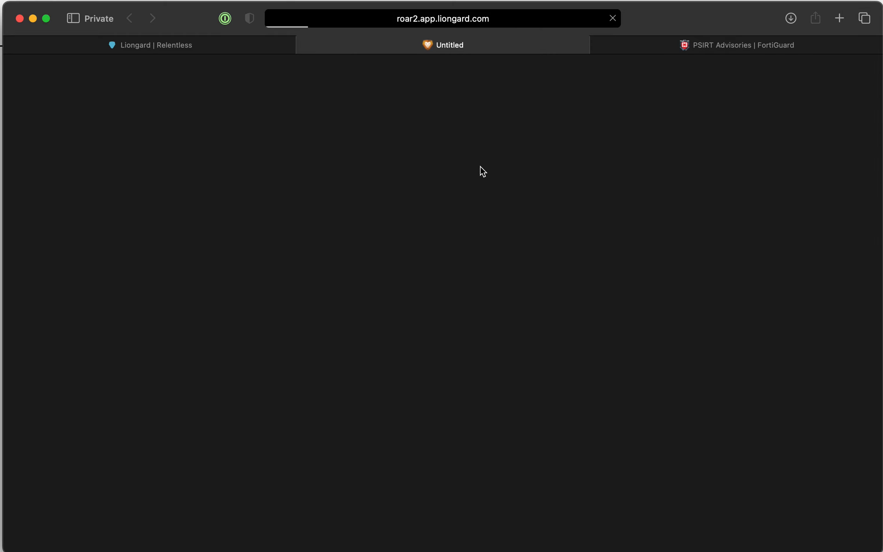
# Step: Search the library's metric entries for "fortinet"
pyautogui.press('super+minus')
pyautogui.press('super+minus')
pyautogui.press('super+minus')
pyautogui.press('super+minus')
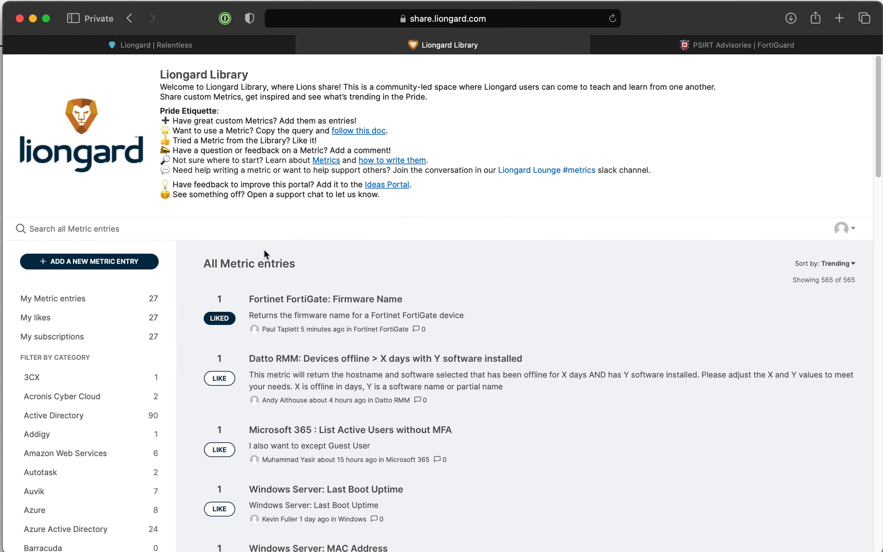
pyautogui.write('fortinet')
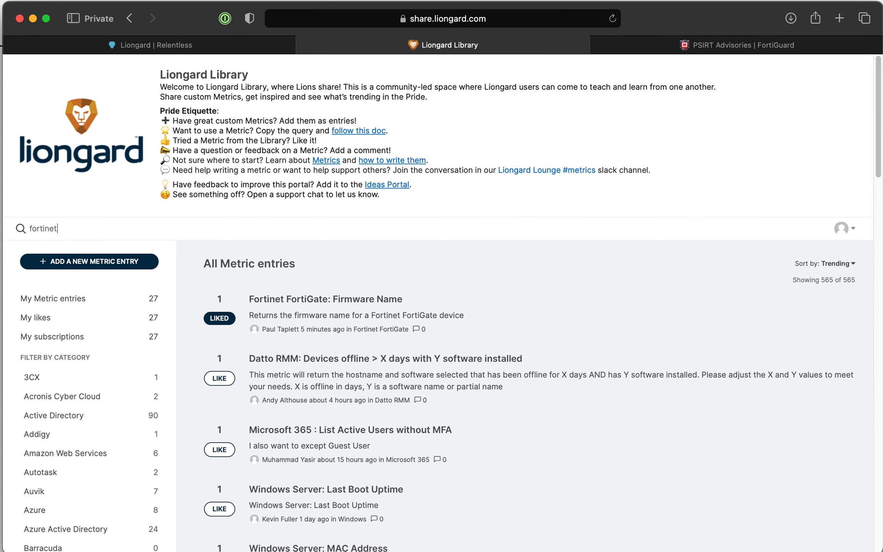
pyautogui.press('Return')
# Step: Open the "Fortinet FortiGate: Firmware Name" entry and copy its query, Firmware.current.name
pyautogui.scroll(-6, 229, 346)
pyautogui.scroll(-1, 228, 346)
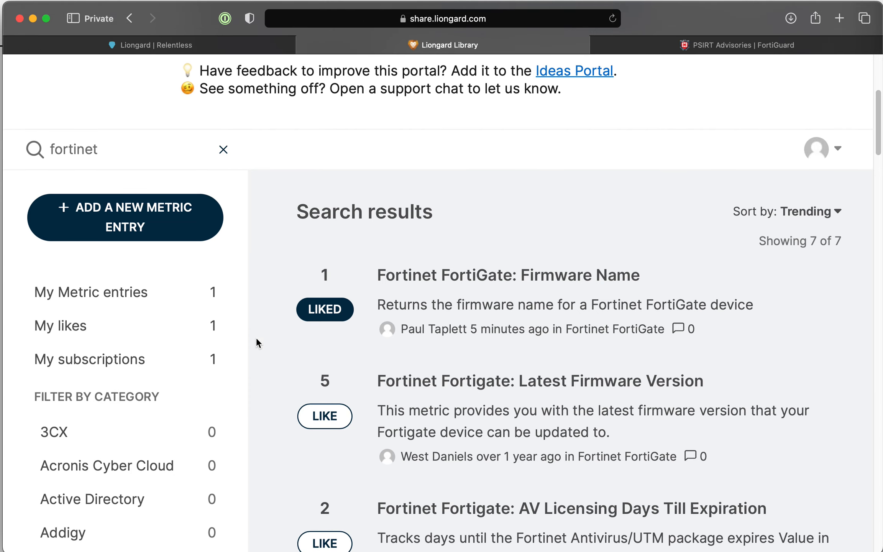
pyautogui.press('super+minus')
pyautogui.press('super+minus')
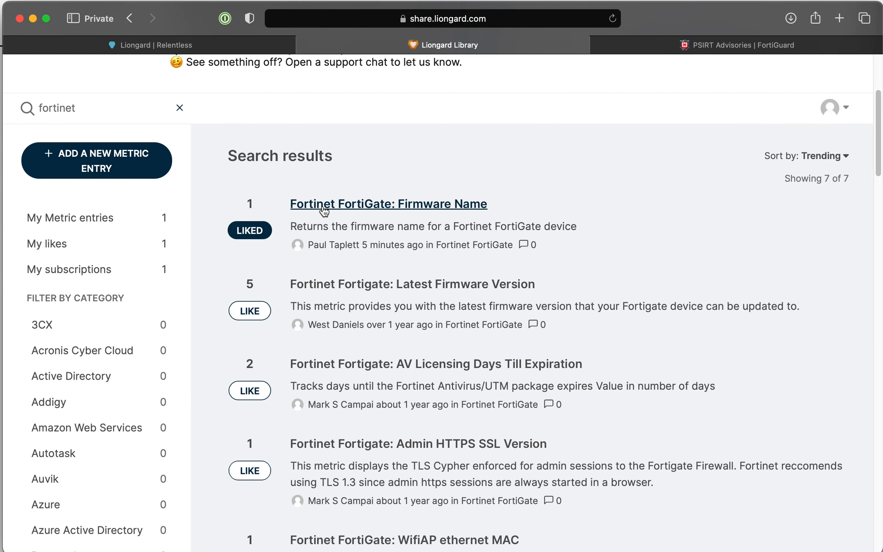
pyautogui.click(431, 207)
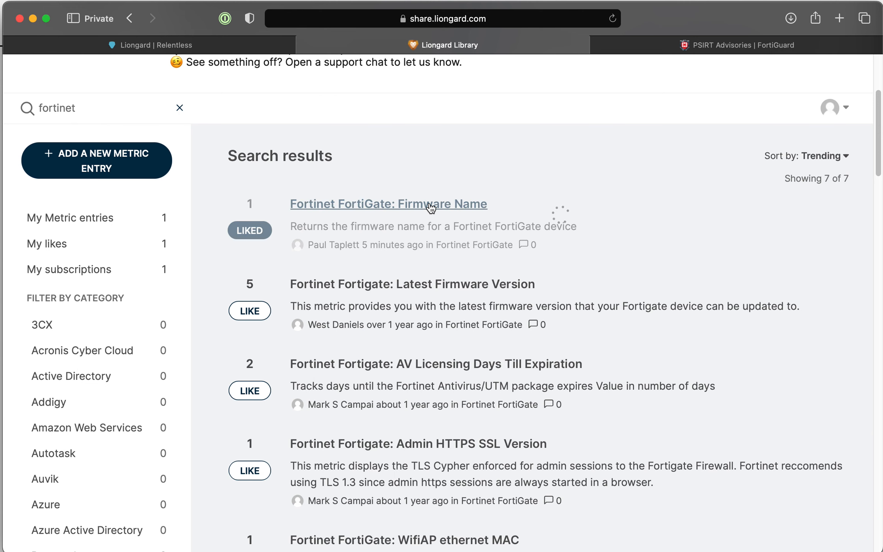
pyautogui.scroll(-3, 441, 371)
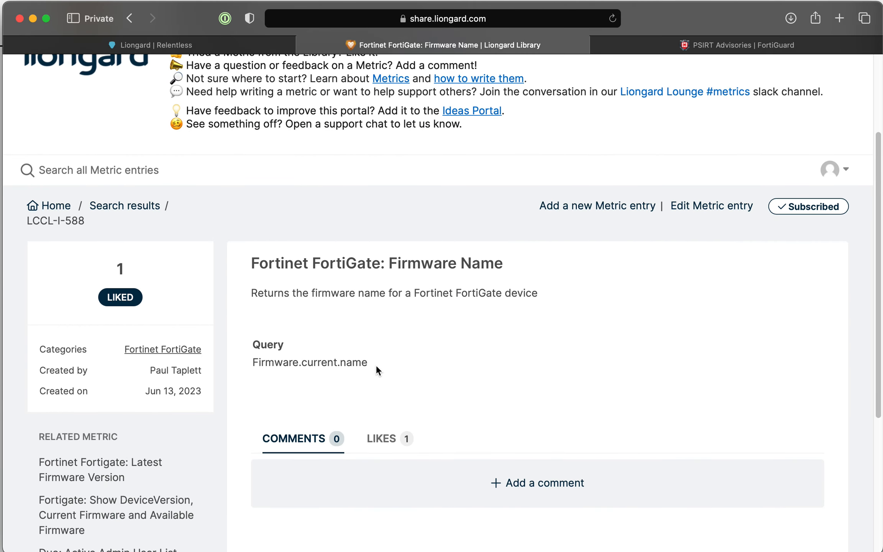
pyautogui.moveTo(368, 363); pyautogui.dragTo(252, 362)
pyautogui.press('super+c')
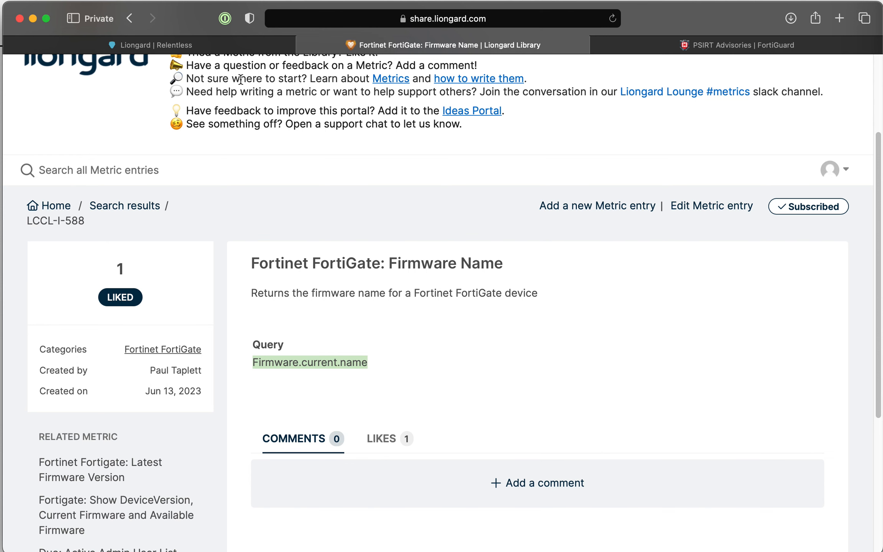
# Step: Return to the Liongard dashboard and start a new metric from the metrics administration page
pyautogui.click(188, 49)
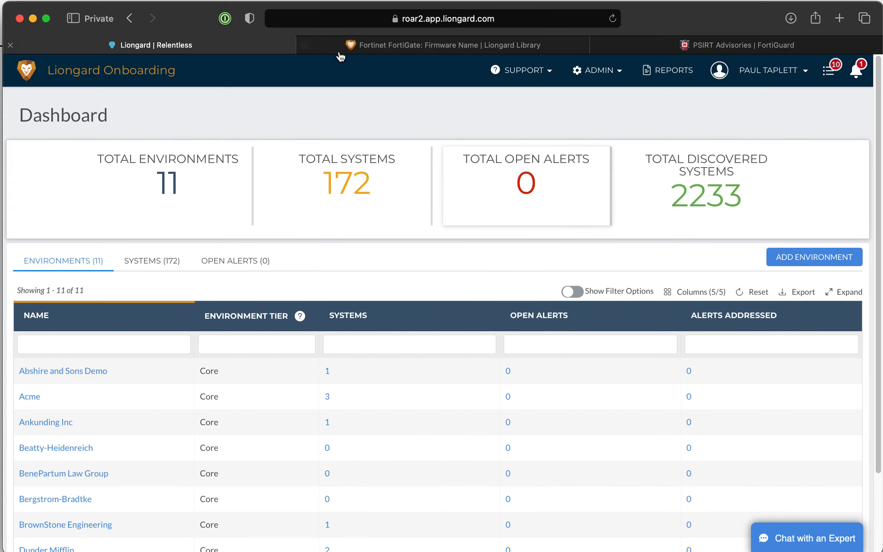
pyautogui.click(605, 76)
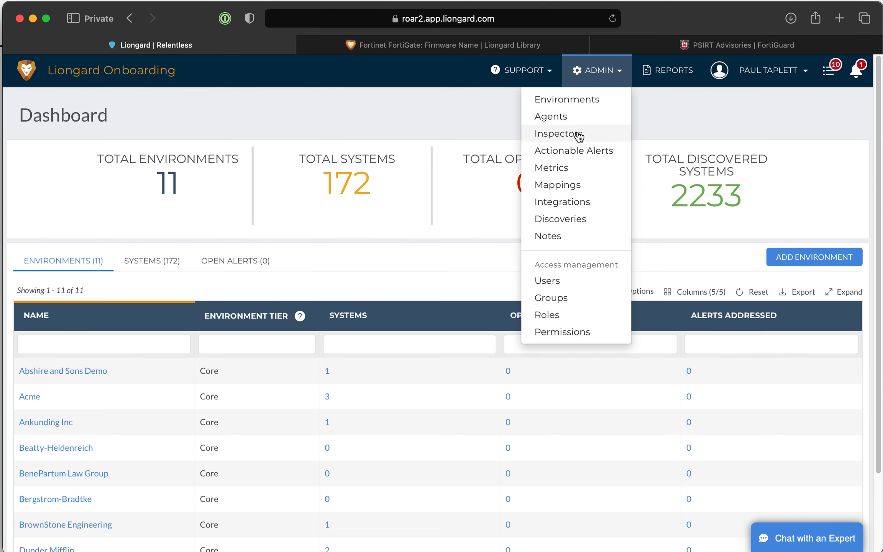
pyautogui.click(559, 173)
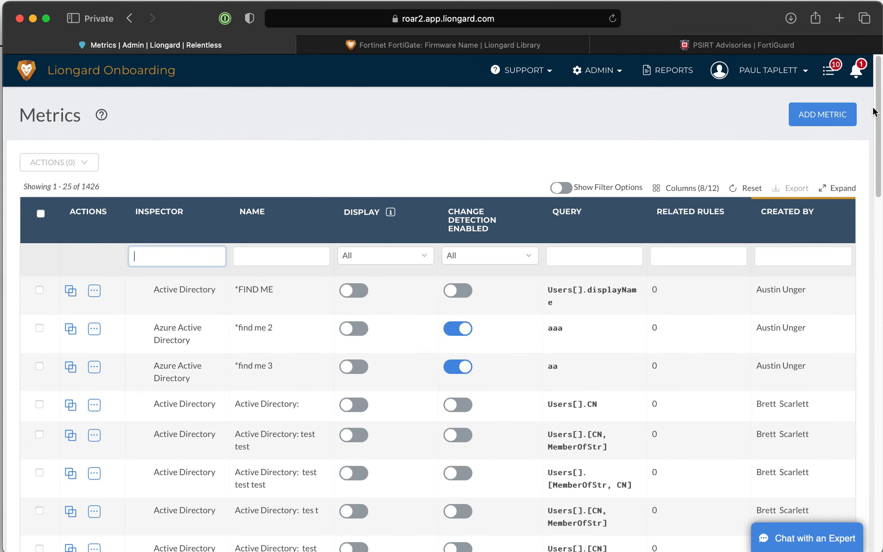
pyautogui.click(818, 122)
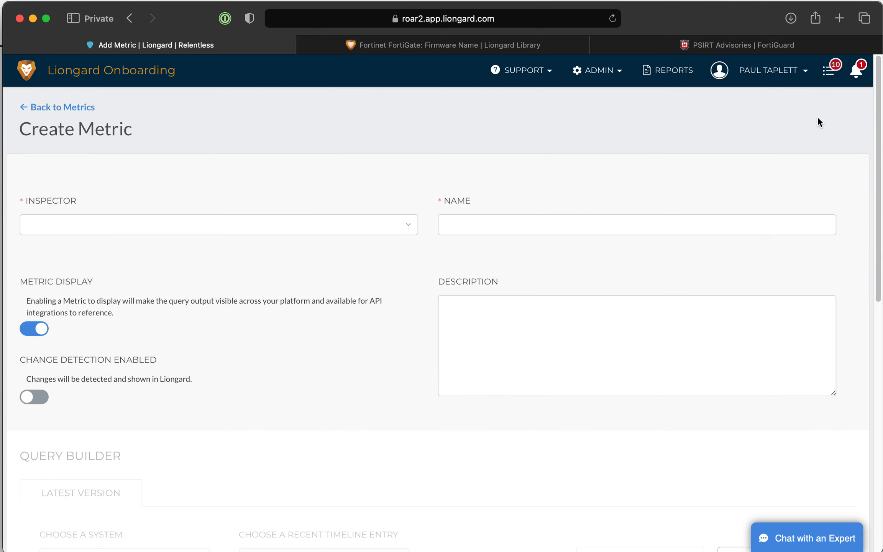
# Step: Set the metric's inspector to Fortinet Fortigate and name it "Fortinet Fortigate: Firmware Name"
pyautogui.click(223, 231)
pyautogui.write('fort')
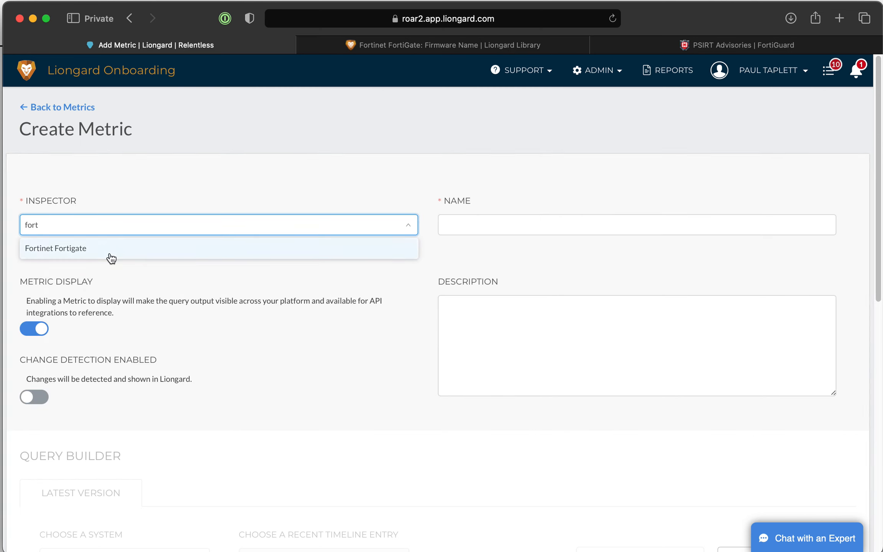
pyautogui.click(111, 254)
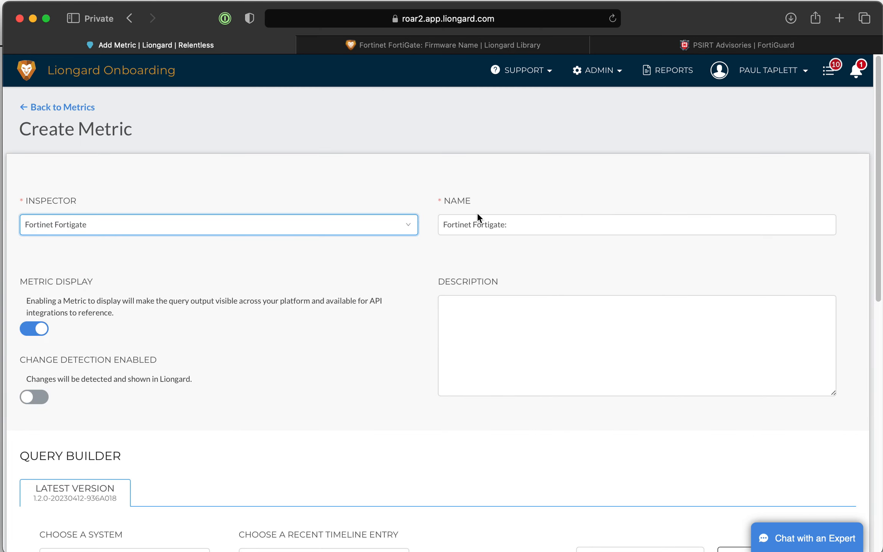
pyautogui.click(524, 229)
pyautogui.write('Firm')
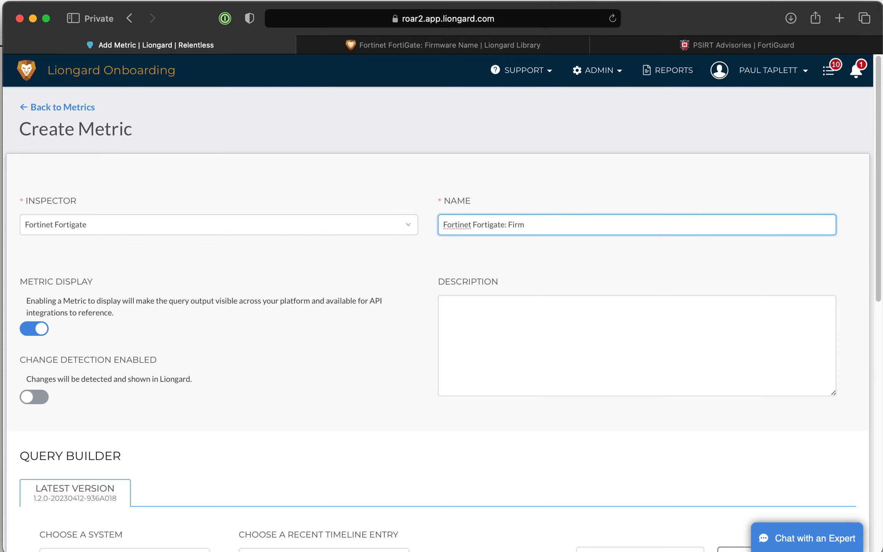
pyautogui.write('ware Name')
# Step: Enter the copied query Firmware.current.name as the data print query and save the metric
pyautogui.scroll(-3, 498, 410)
pyautogui.scroll(-2, 498, 410)
pyautogui.click(593, 438)
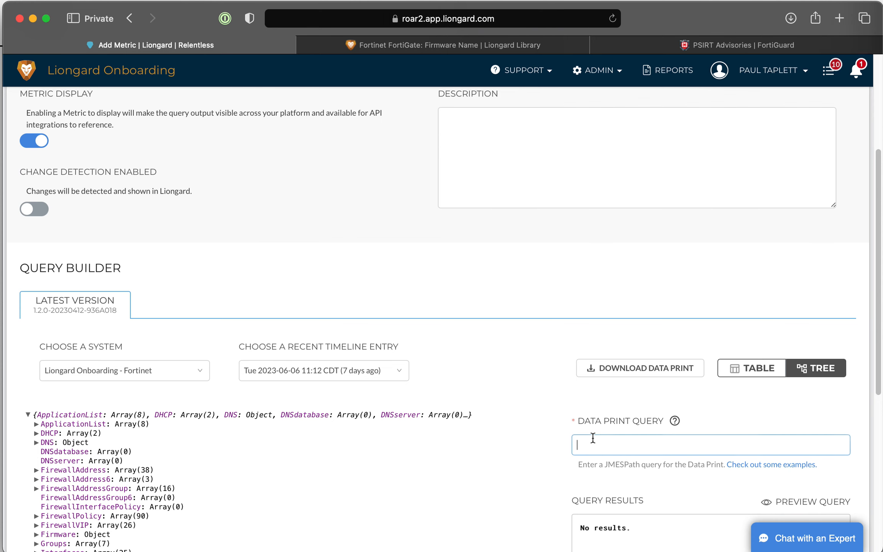
pyautogui.press('super+v')
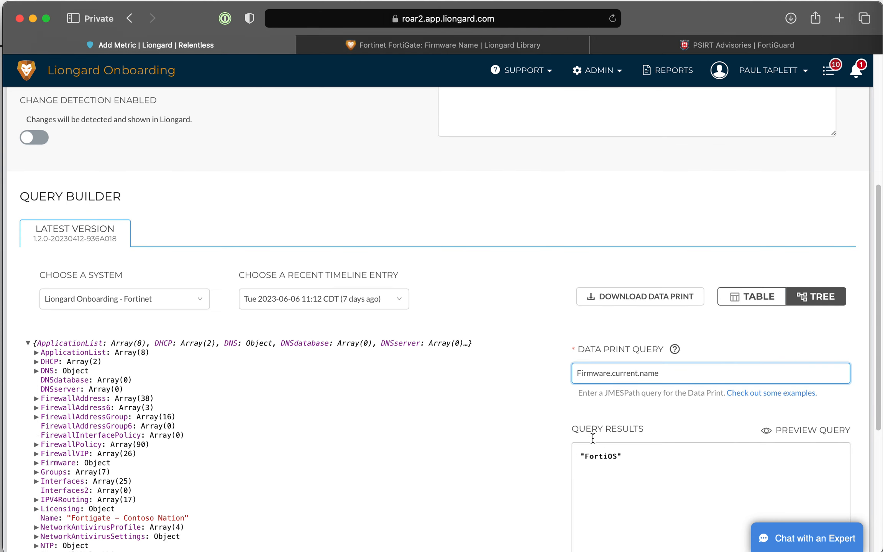
pyautogui.scroll(-5, 593, 438)
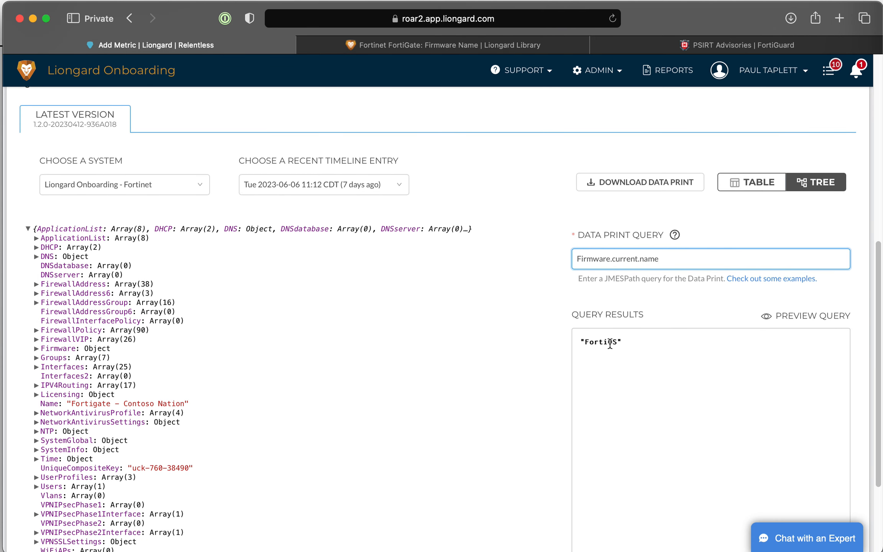
pyautogui.scroll(-3, 613, 343)
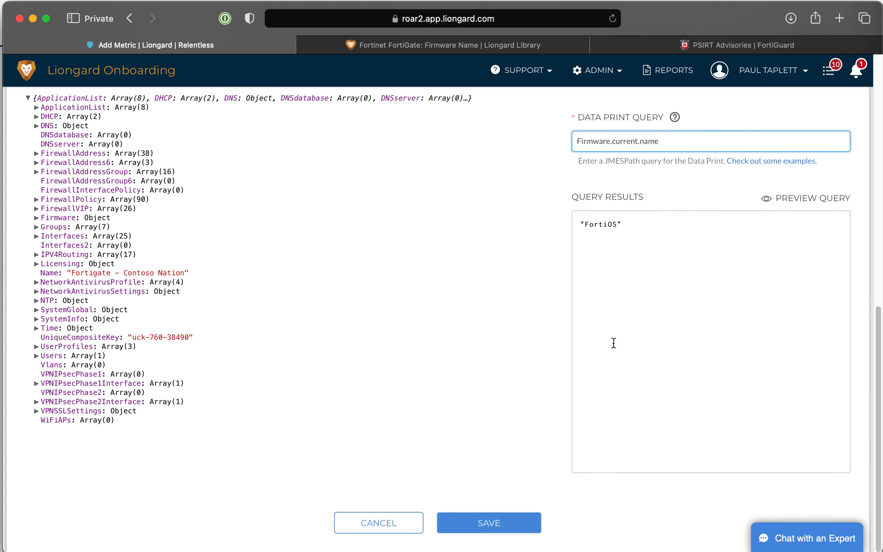
pyautogui.click(482, 527)
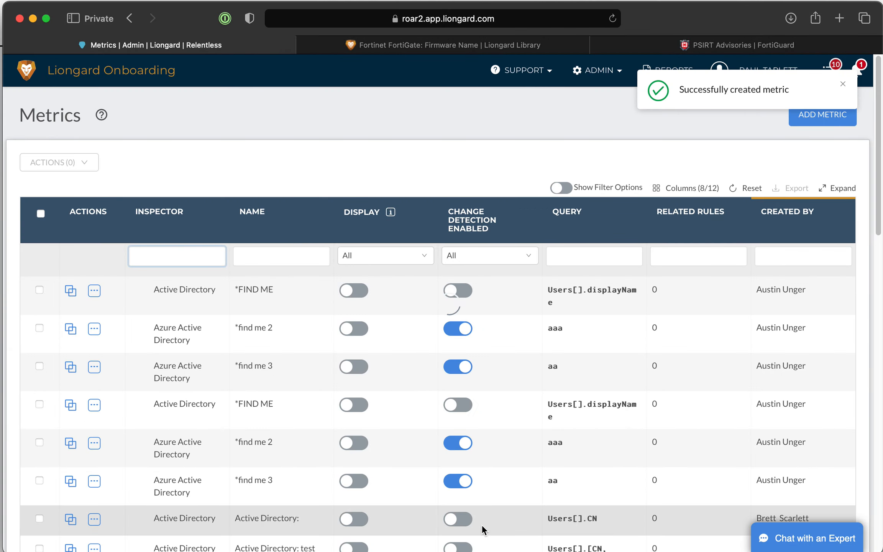
pyautogui.click(843, 85)
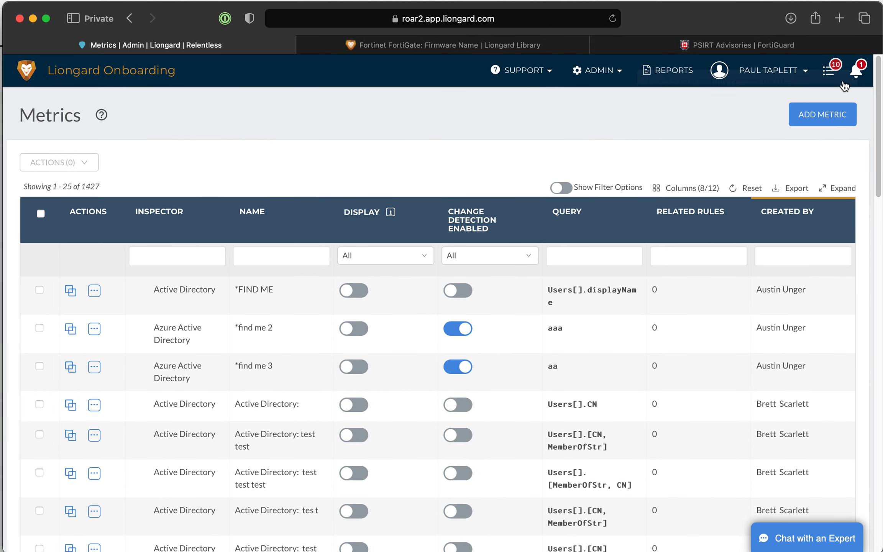
# Step: Begin a new report template named "Fortinet Review" from the reports page
pyautogui.click(658, 75)
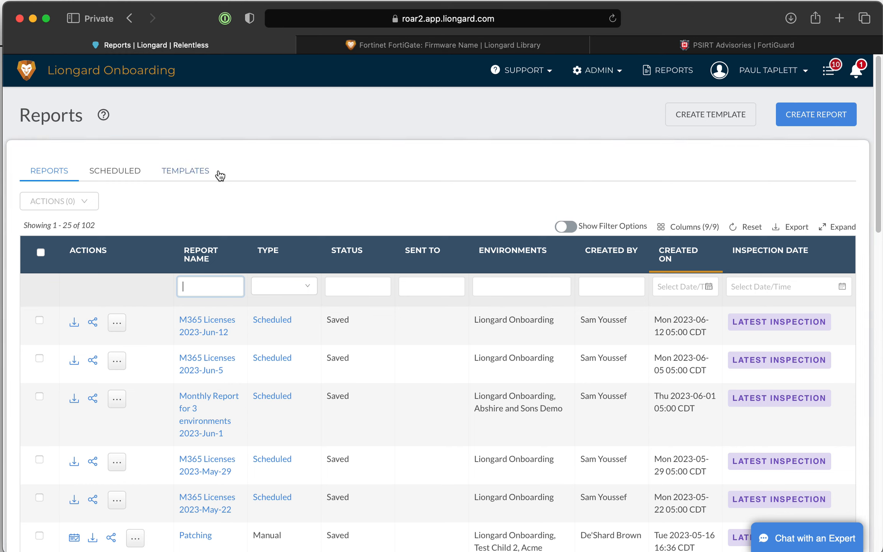
pyautogui.click(706, 117)
pyautogui.click(388, 290)
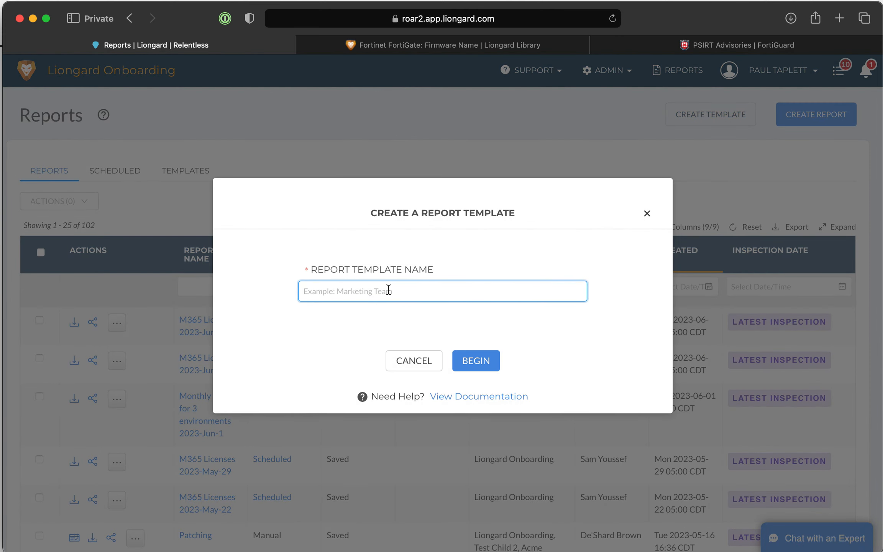
pyautogui.write('For')
pyautogui.write('inet')
pyautogui.press('BackSpace')
pyautogui.press('BackSpace')
pyautogui.write('t')
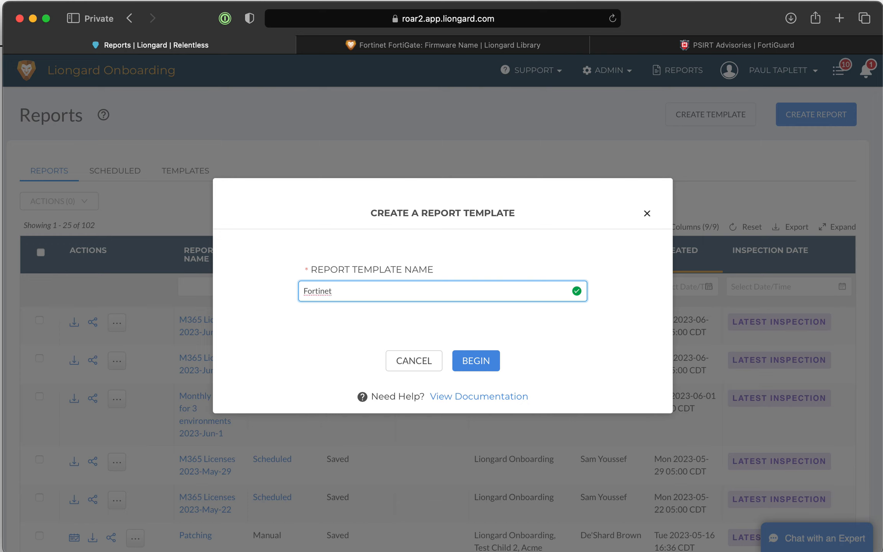
pyautogui.write(' Review')
pyautogui.click(474, 364)
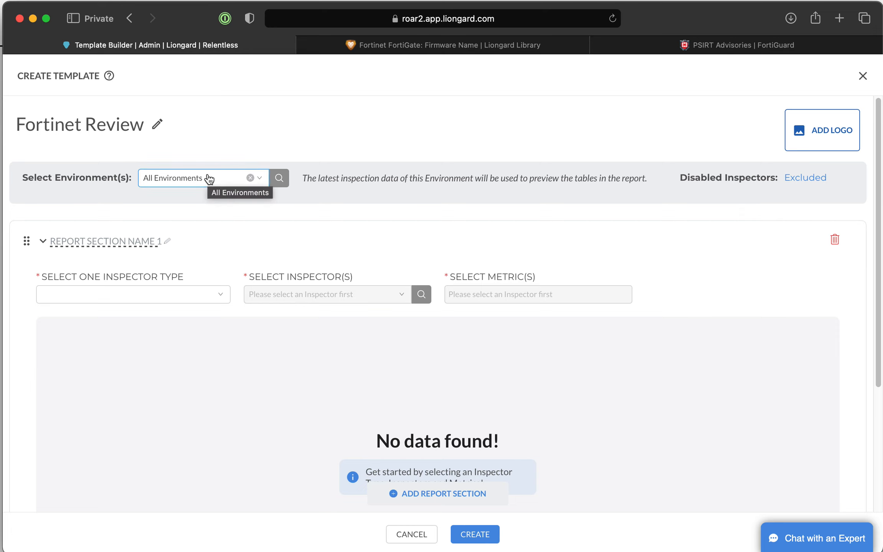
# Step: Rename the first report section as FORTINET
pyautogui.click(98, 240)
pyautogui.tripleClick(115, 242)
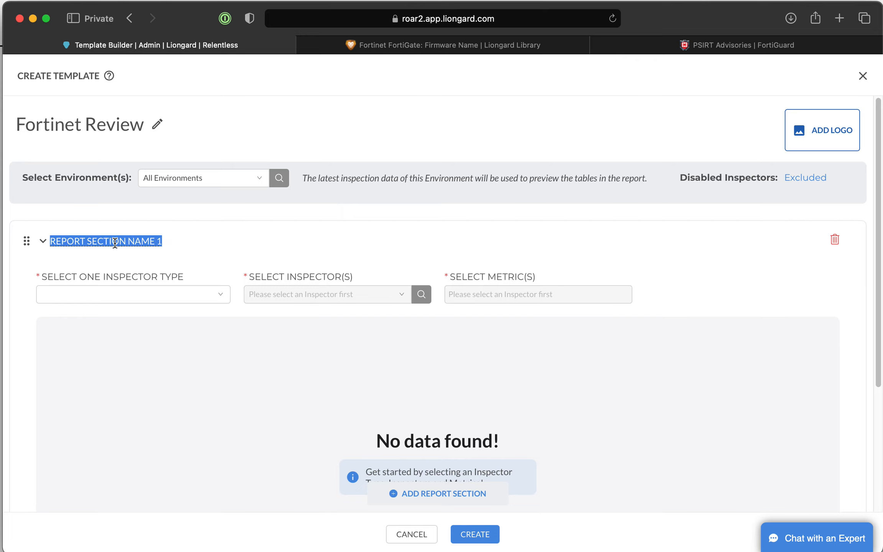
pyautogui.write('FORT')
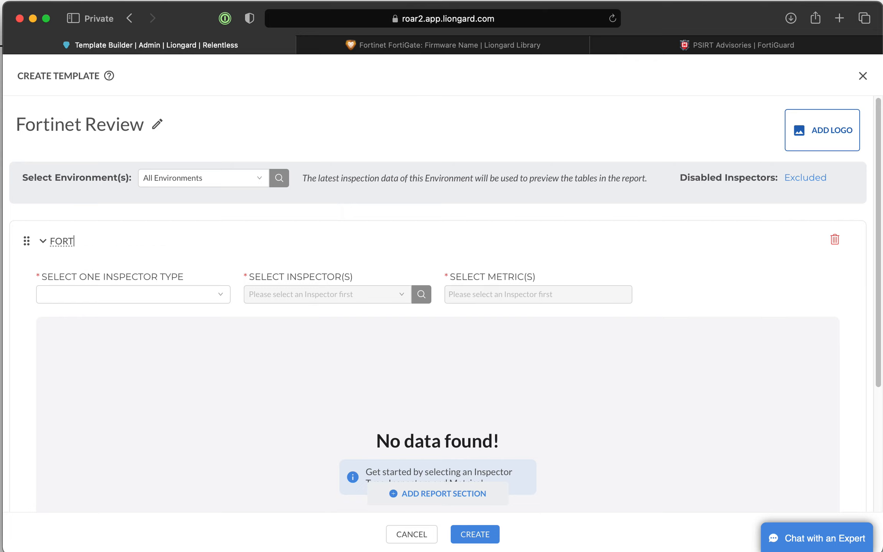
pyautogui.write('INET')
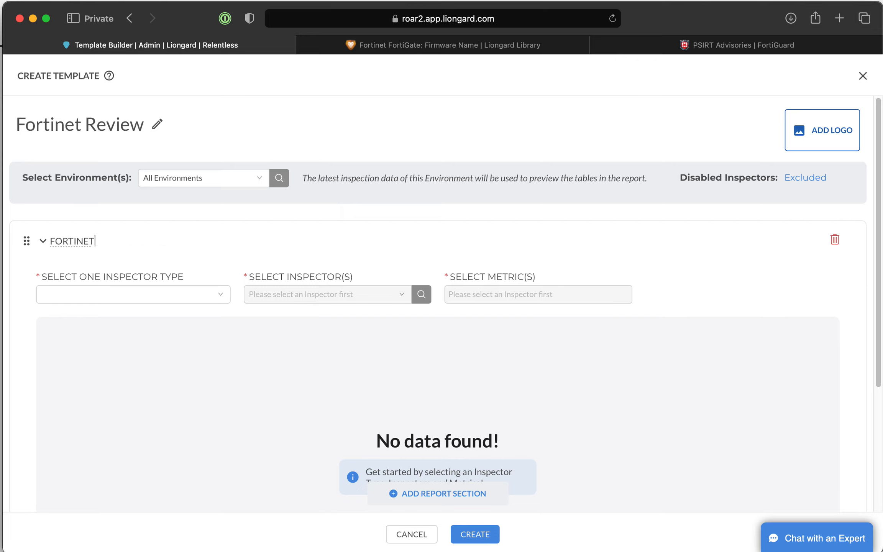
# Step: Set the section's inspector type to Fortinet Fortigate and keep All Systems as the selected inspectors
pyautogui.click(179, 303)
pyautogui.write('fo')
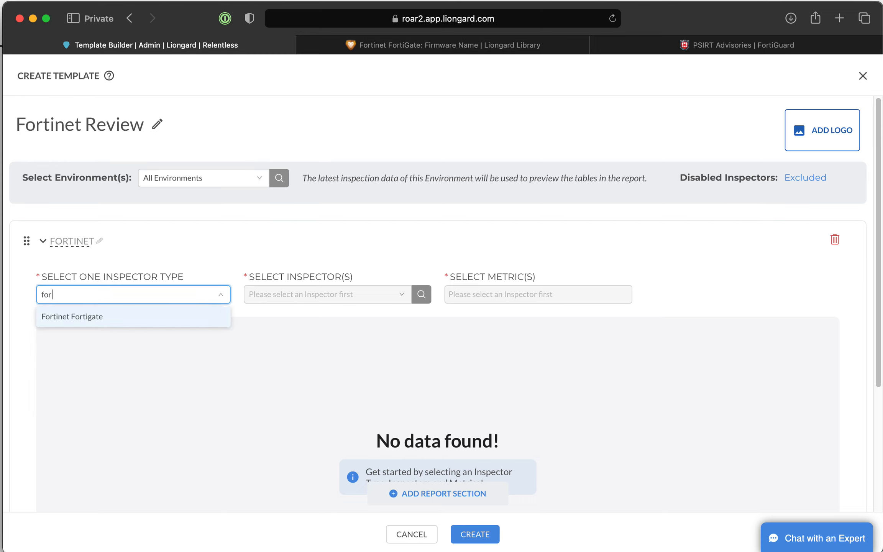
pyautogui.write('r')
pyautogui.click(139, 316)
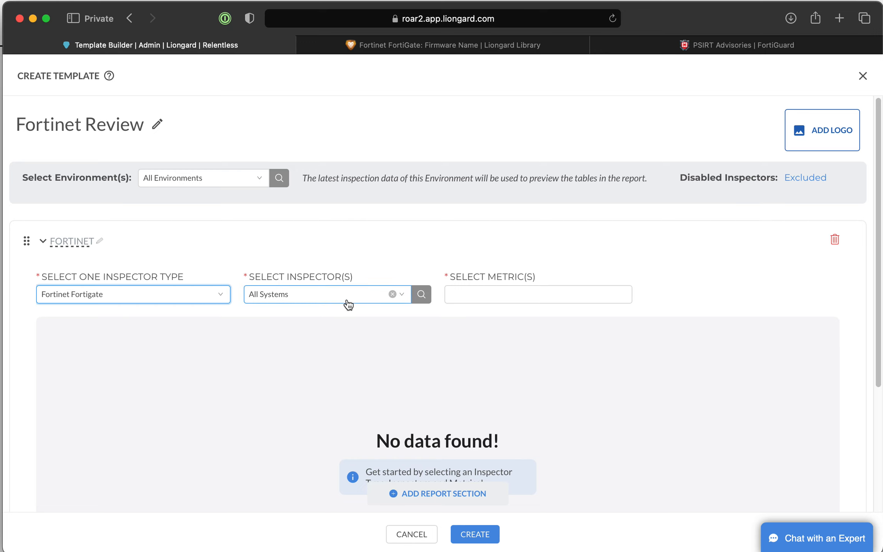
pyautogui.click(326, 295)
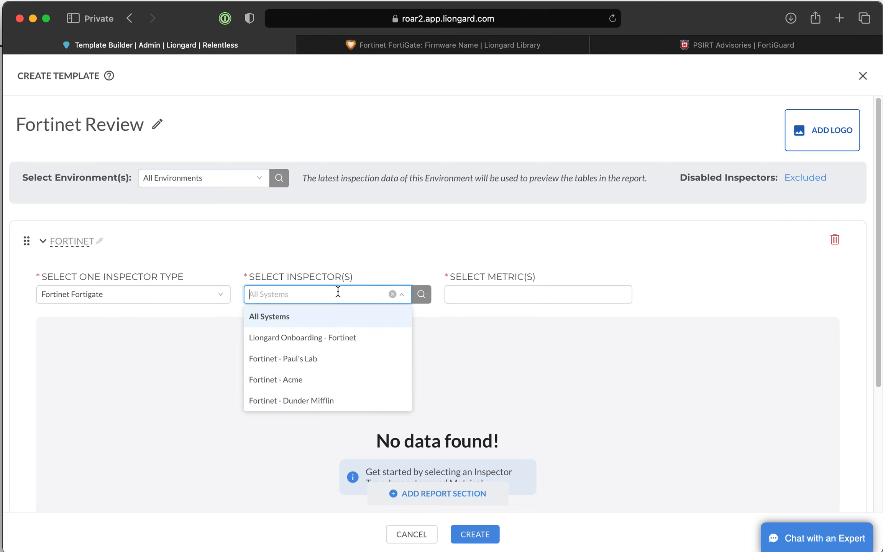
pyautogui.click(347, 259)
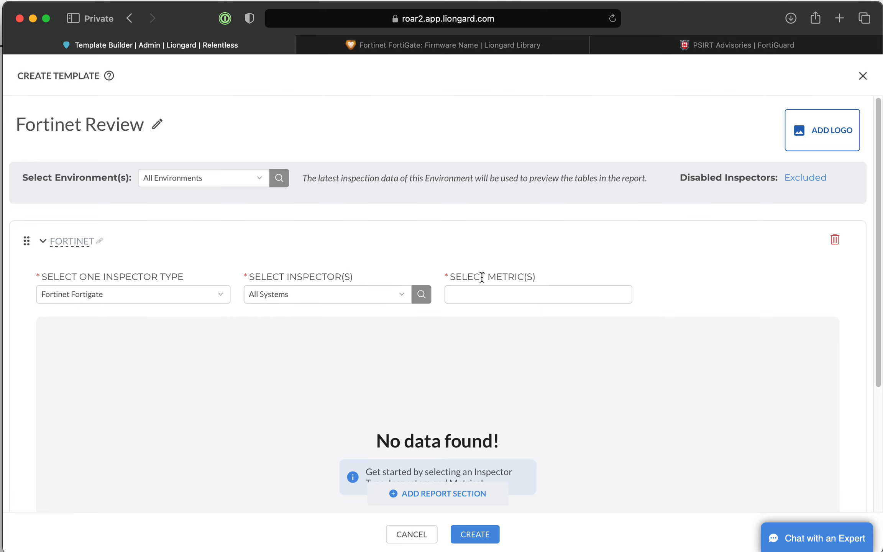
# Step: Add the Firmware Name and Firmware Version metrics to the FORTINET section
pyautogui.click(478, 295)
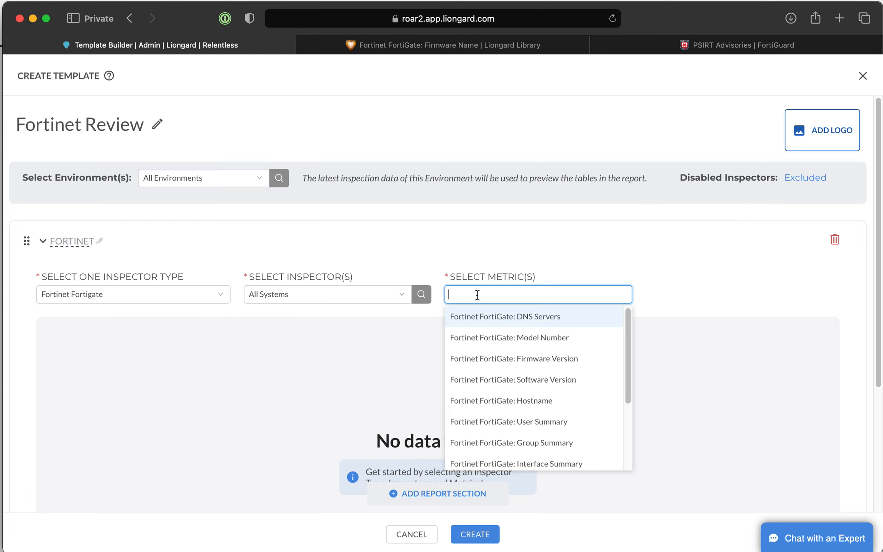
pyautogui.write('firmware')
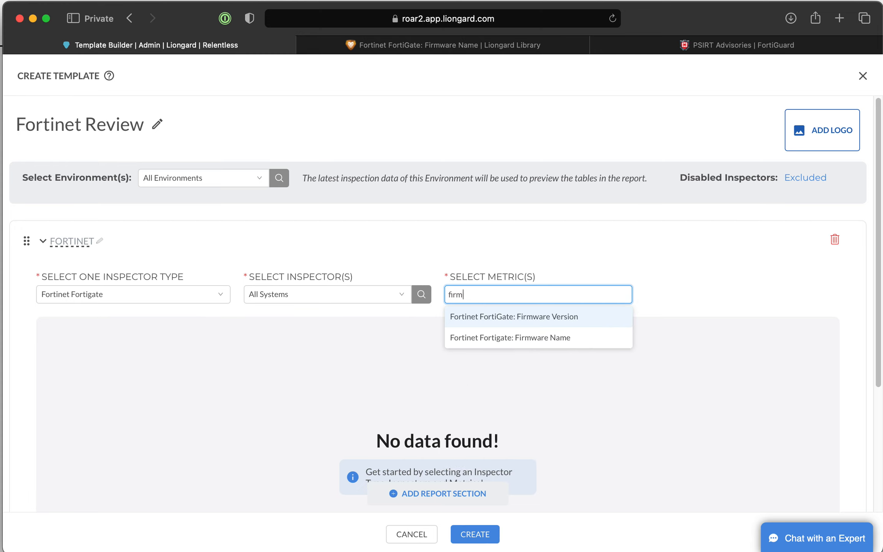
pyautogui.click(539, 342)
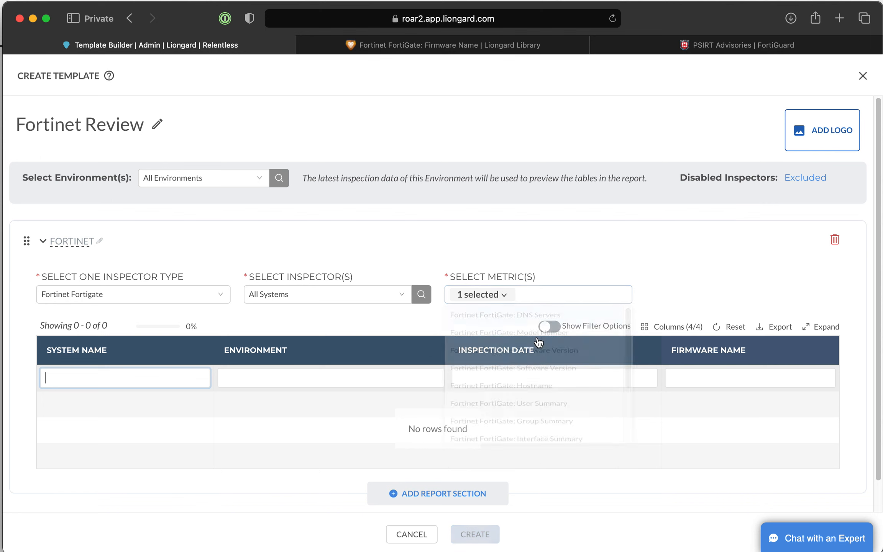
pyautogui.click(538, 297)
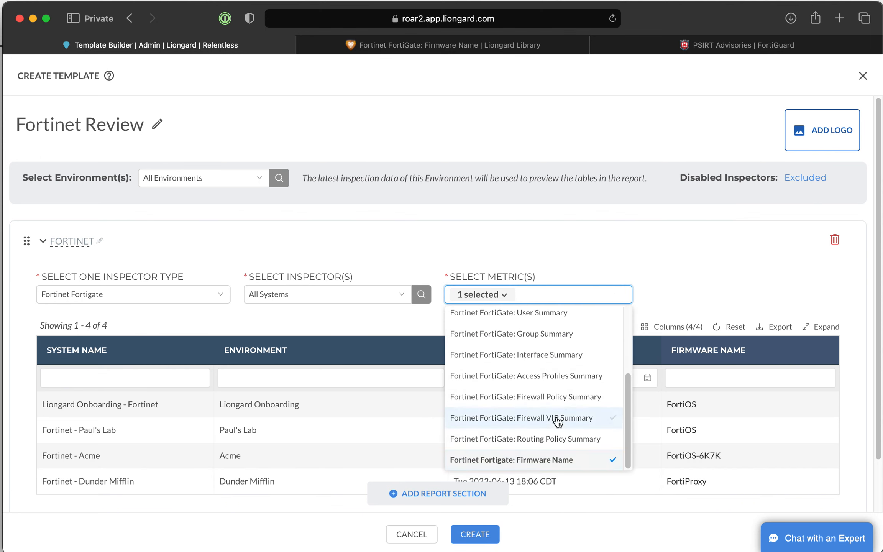
pyautogui.scroll(5, 571, 406)
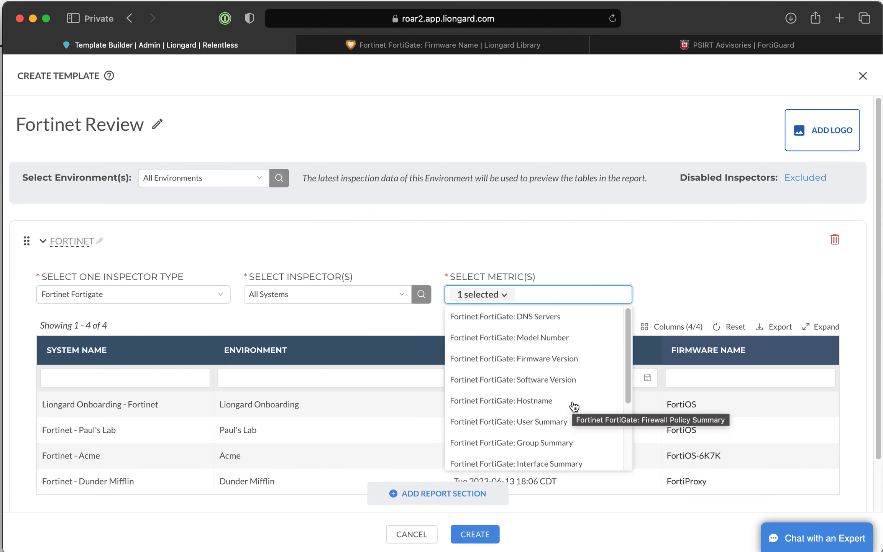
pyautogui.click(564, 362)
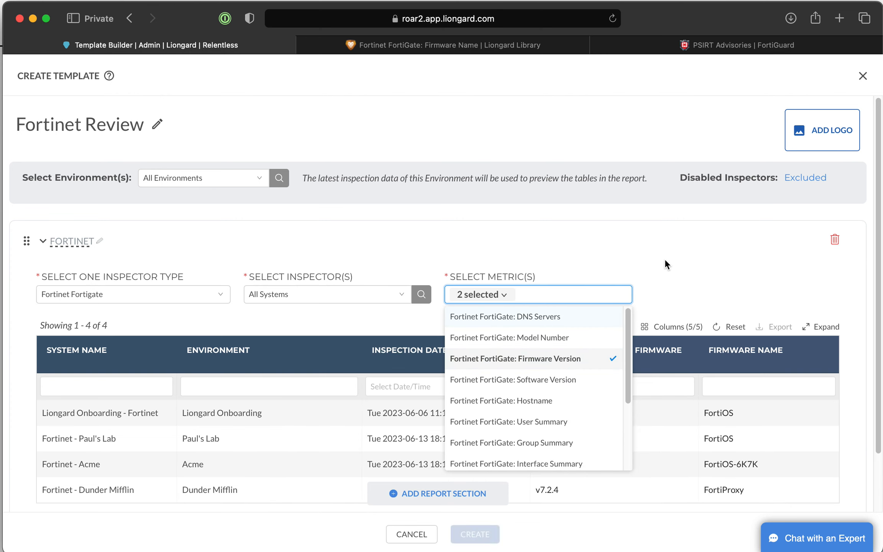
pyautogui.click(672, 268)
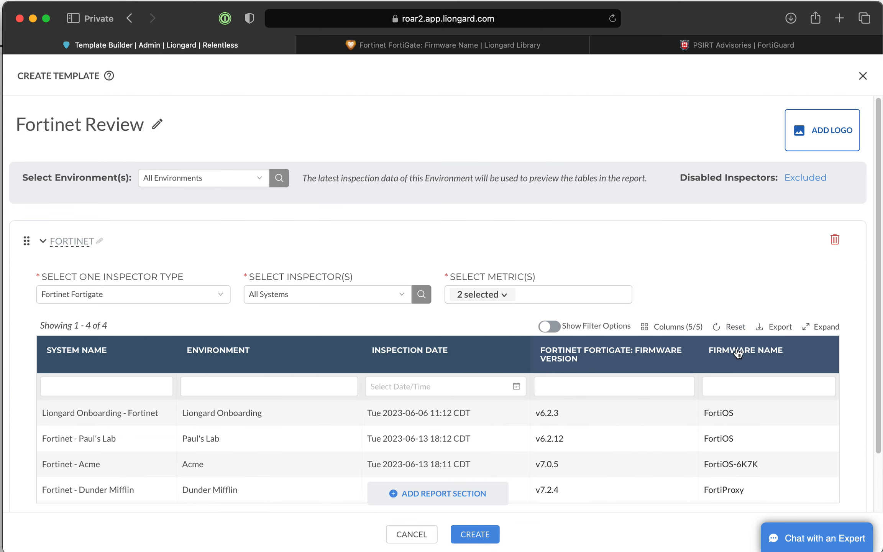
# Step: Review the section's preview table and create the Fortinet Review template
pyautogui.moveTo(738, 353)
pyautogui.mouseDown()
pyautogui.moveTo(635, 343)
pyautogui.moveTo(750, 363)
pyautogui.mouseUp()
pyautogui.scroll(-3, 707, 375)
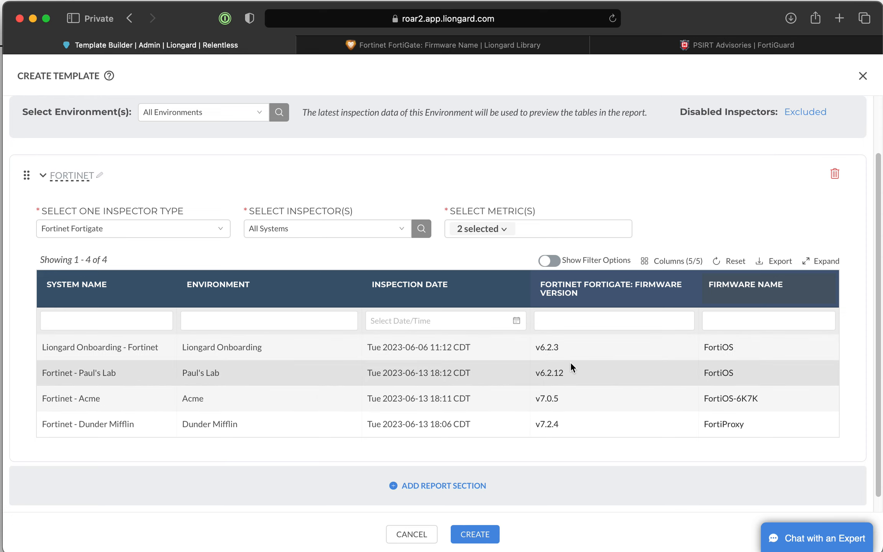
pyautogui.scroll(-1, 565, 423)
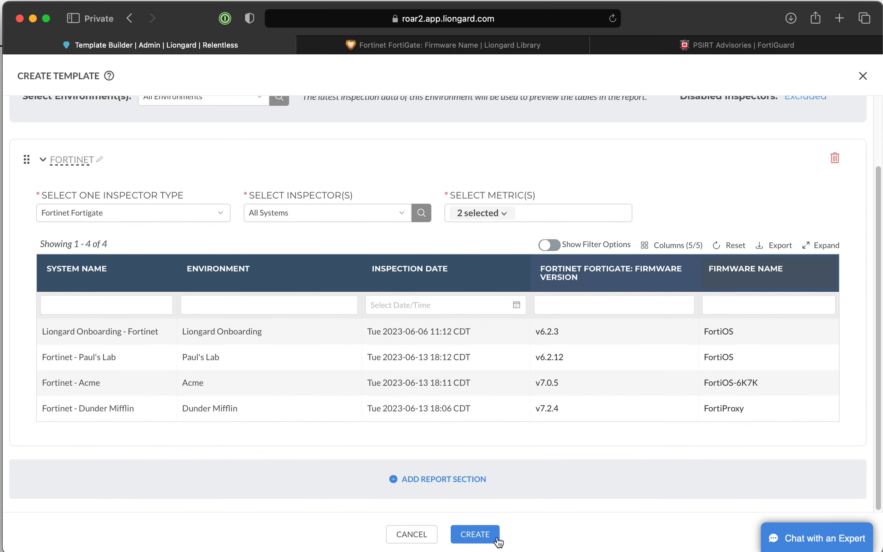
pyautogui.click(481, 536)
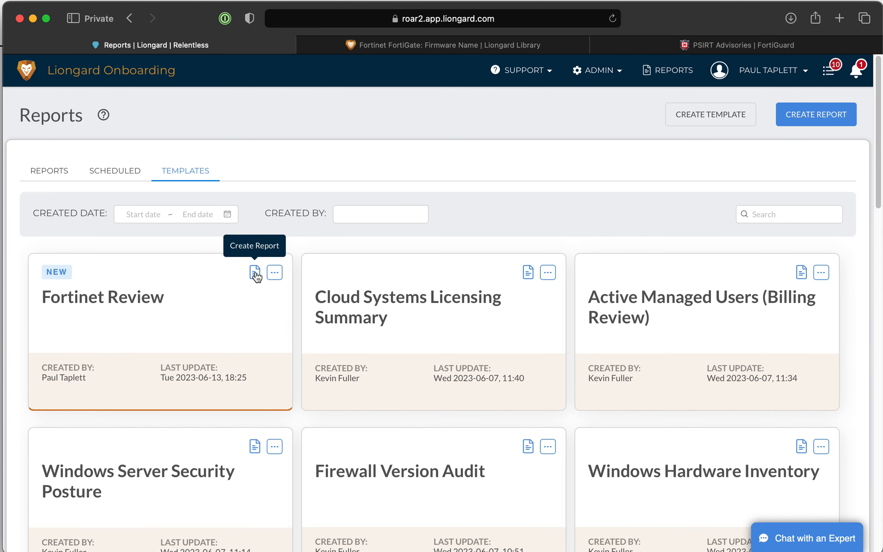
# Step: Generate a report from the Fortinet Review template, named "6/13 Fortinet Review", for All Environments
pyautogui.click(255, 273)
pyautogui.click(340, 271)
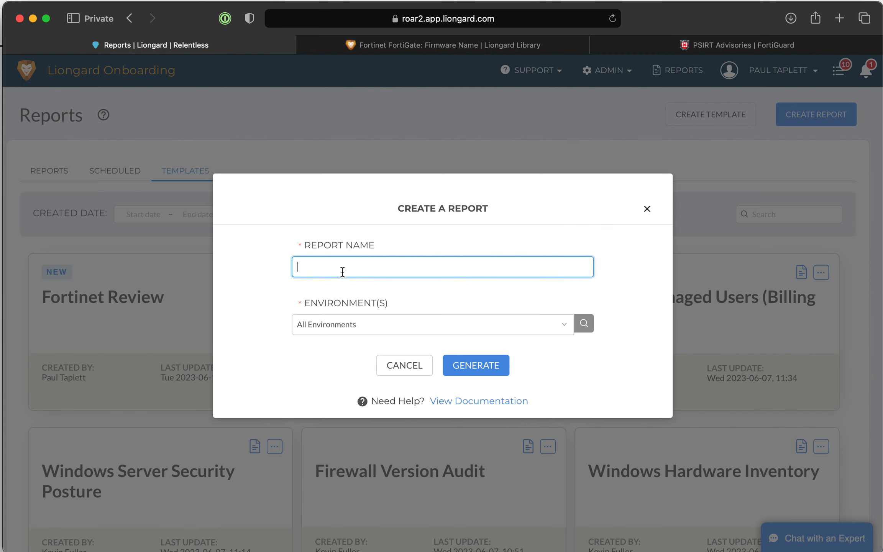
pyautogui.write('6/13 Fortinet Review')
pyautogui.click(478, 366)
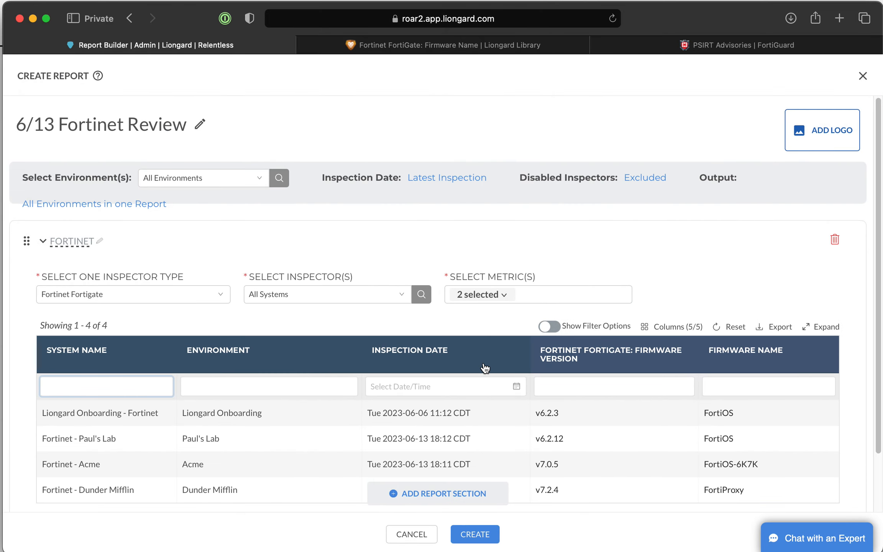
# Step: Hide the Inspection Date column in the report table and show it again
pyautogui.scroll(-3, 484, 364)
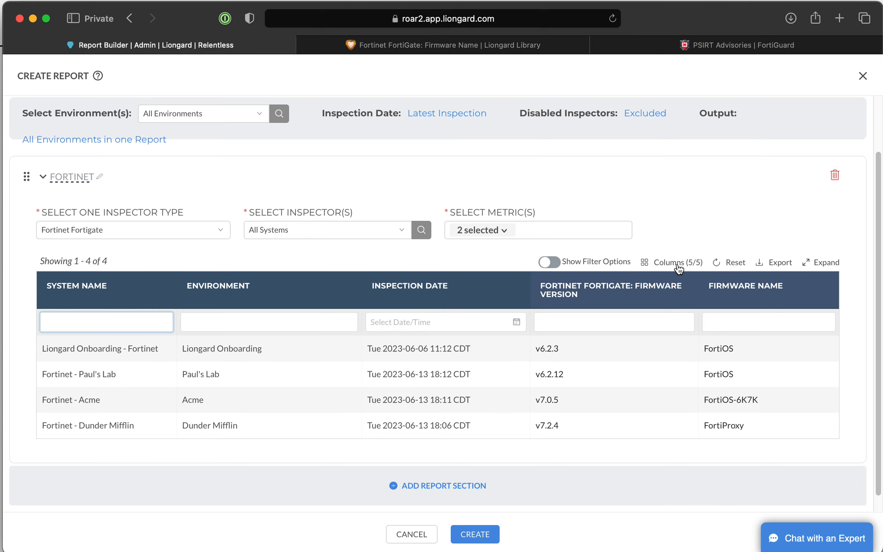
pyautogui.click(678, 263)
pyautogui.click(571, 341)
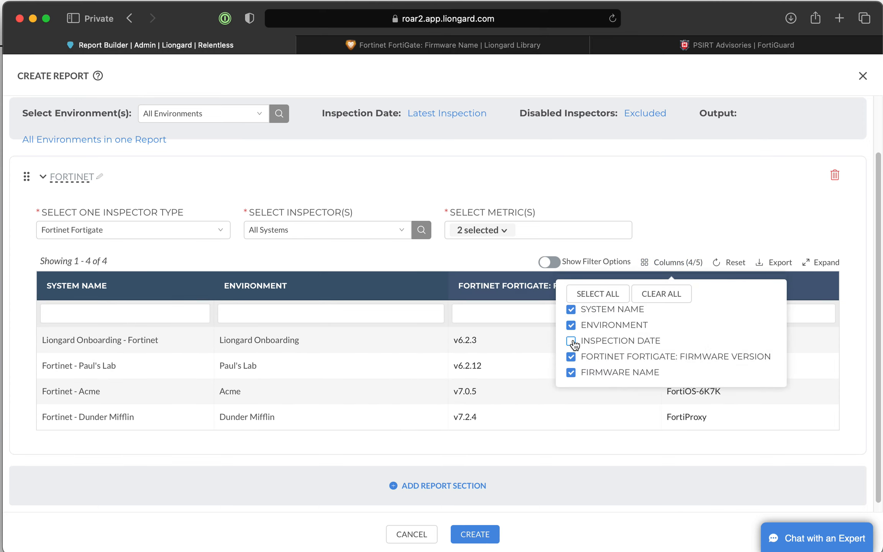
pyautogui.click(571, 341)
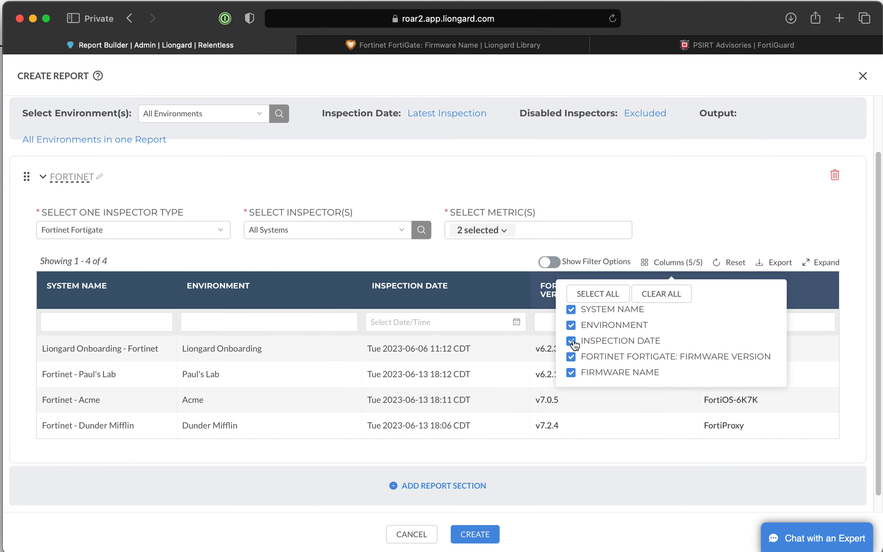
pyautogui.click(690, 219)
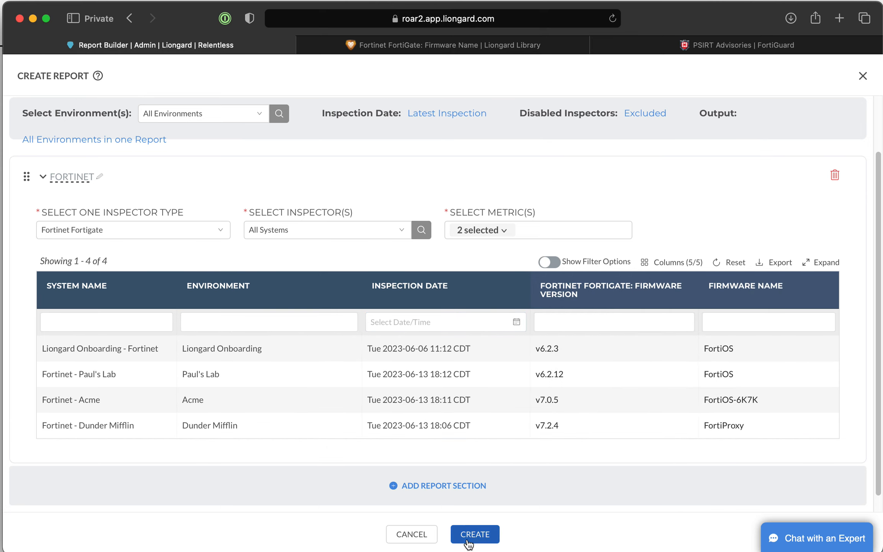
# Step: Create the 6/13 Fortinet Review report with its current columns
pyautogui.click(482, 536)
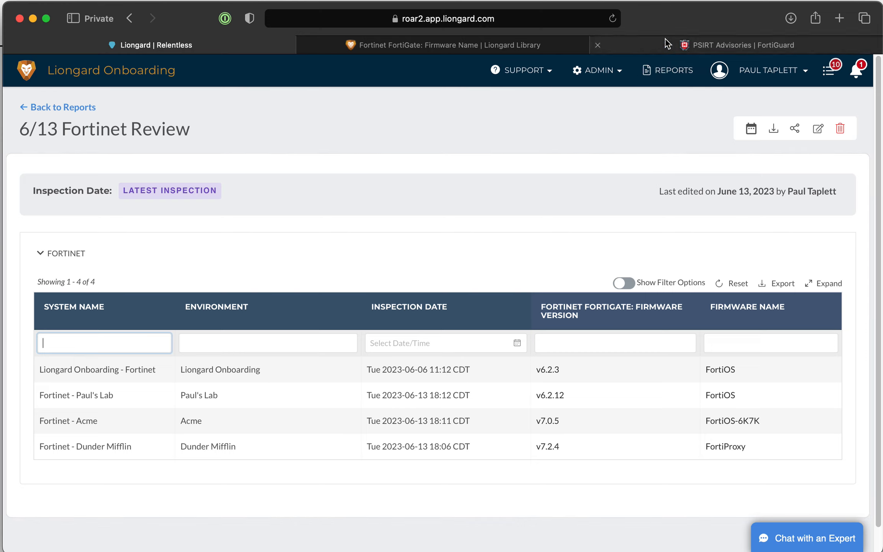
# Step: Check the affected firmware versions in the FortiGuard PSIRT advisory for CVE-2023-27997 and return to the Liongard report for comparison
pyautogui.moveTo(665, 40)
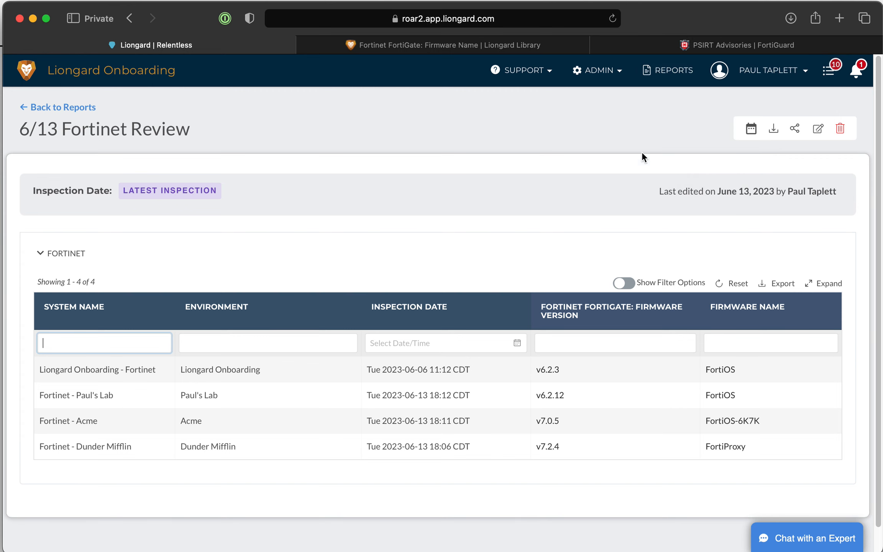
pyautogui.click(712, 45)
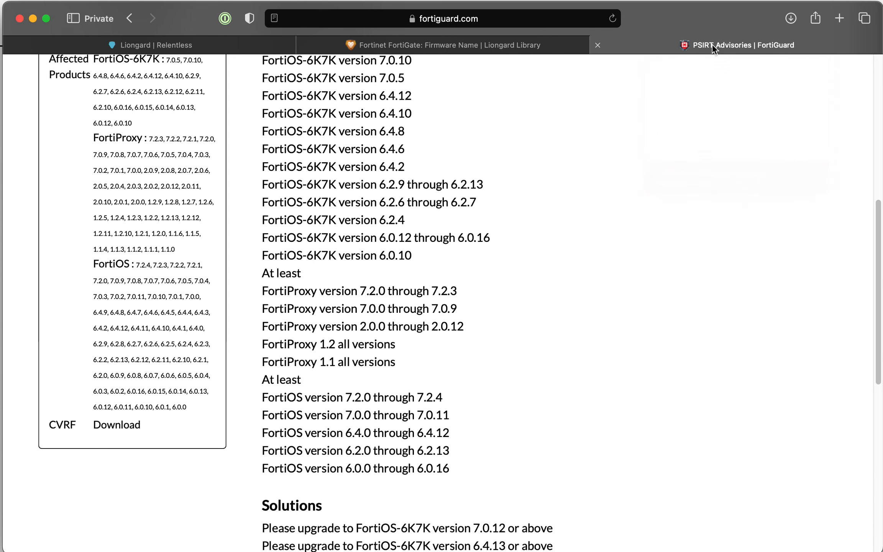
pyautogui.scroll(3, 471, 257)
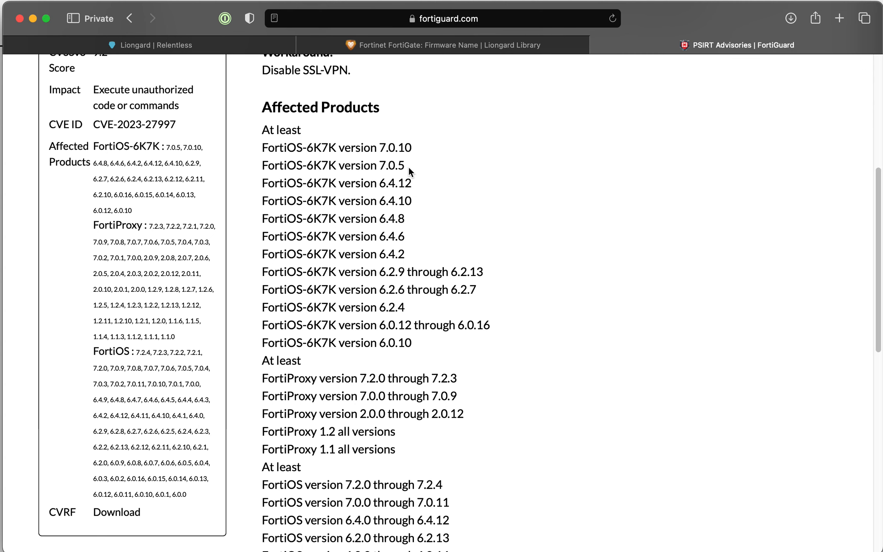
pyautogui.click(253, 44)
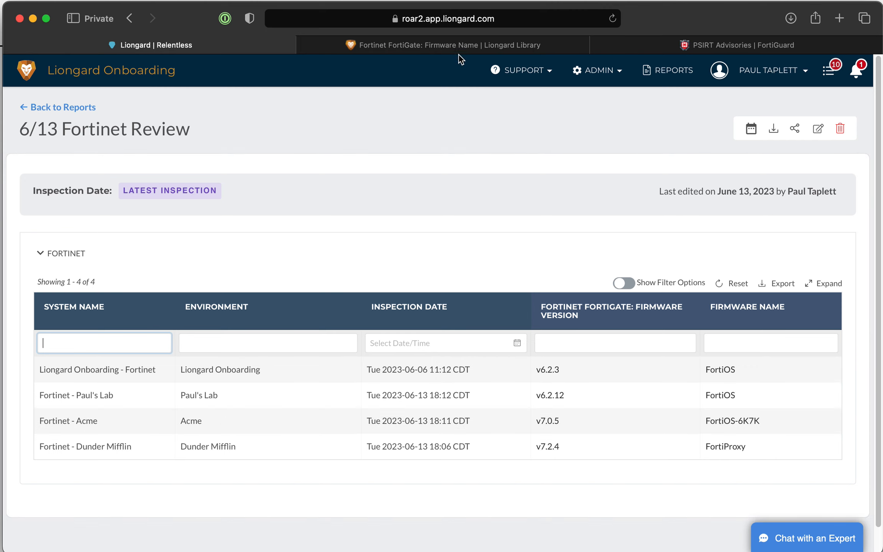
# Step: Open the chat with a Liongard expert from the report page
pyautogui.moveTo(439, 48)
pyautogui.click(805, 541)
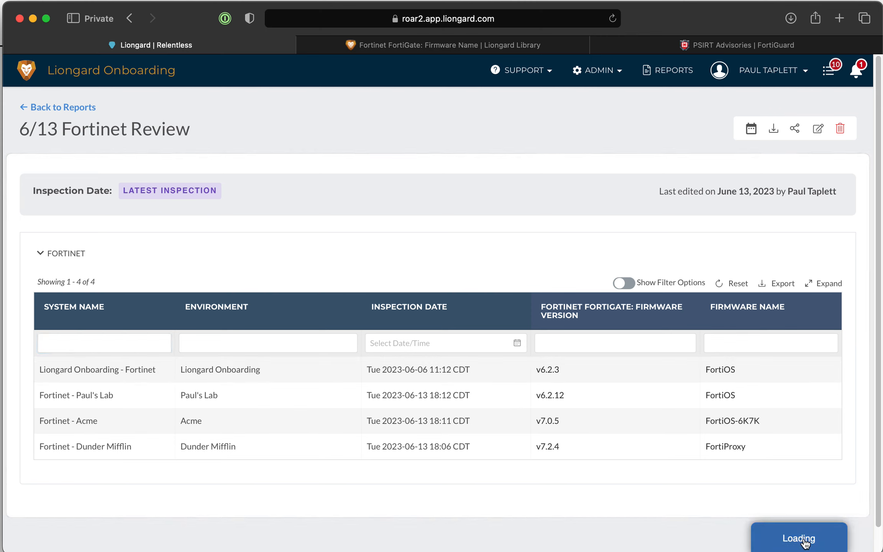